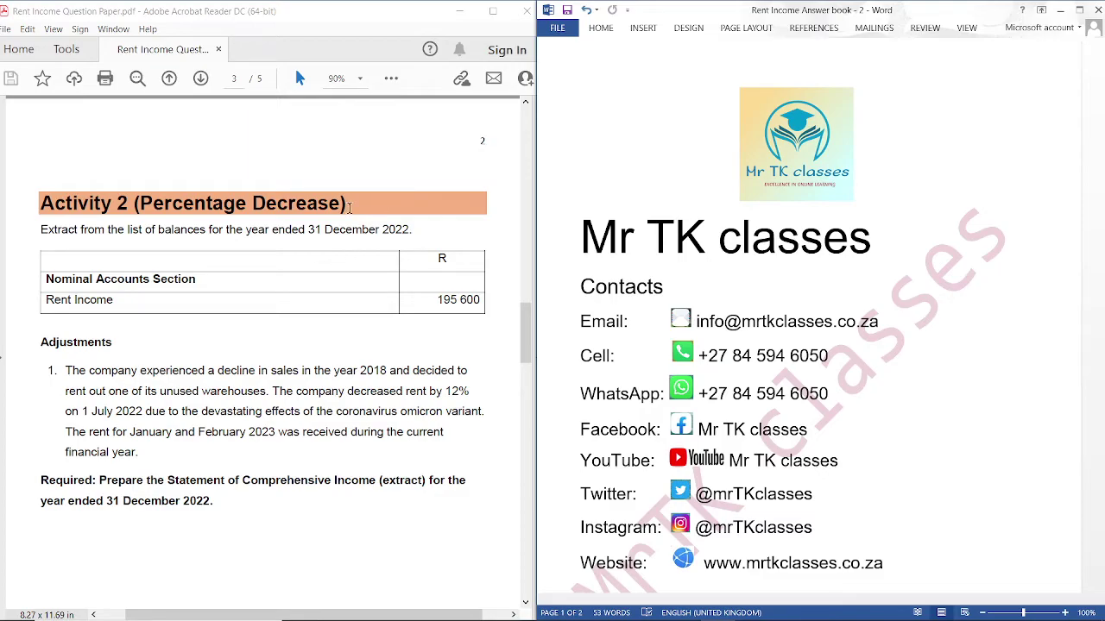
# Scroll the PDF back to Activity 1, then down to Activity 2's R195 600 Rent Income beside the answer book
pyautogui.scroll(-2, 845, 364)
pyautogui.scroll(-15, 846, 364)
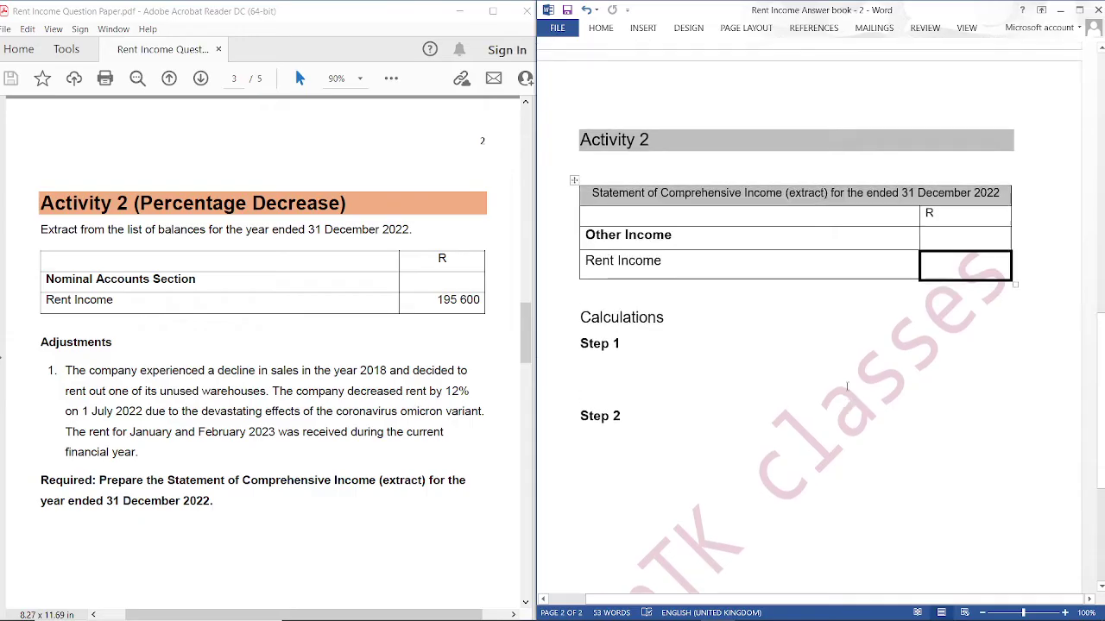
pyautogui.scroll(2, 848, 386)
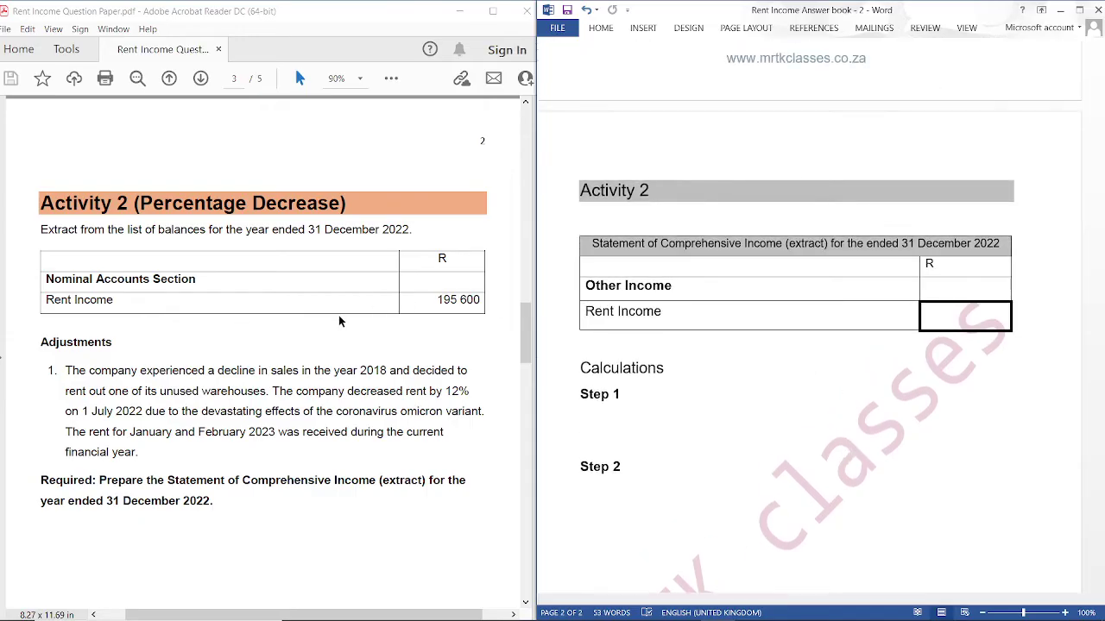
pyautogui.scroll(10, 339, 321)
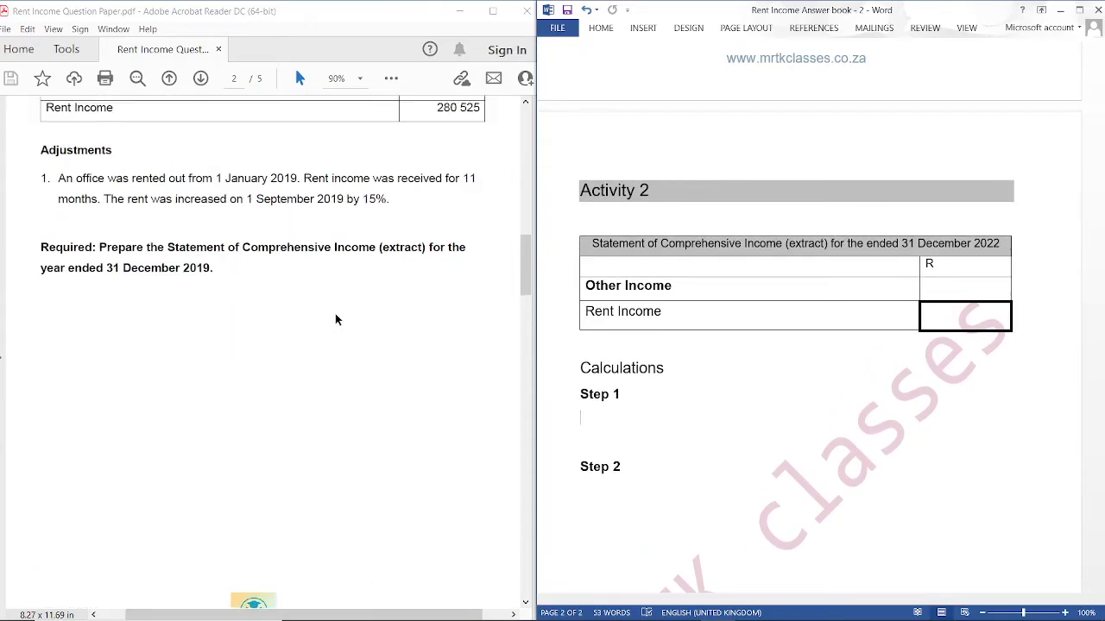
pyautogui.scroll(6, 339, 318)
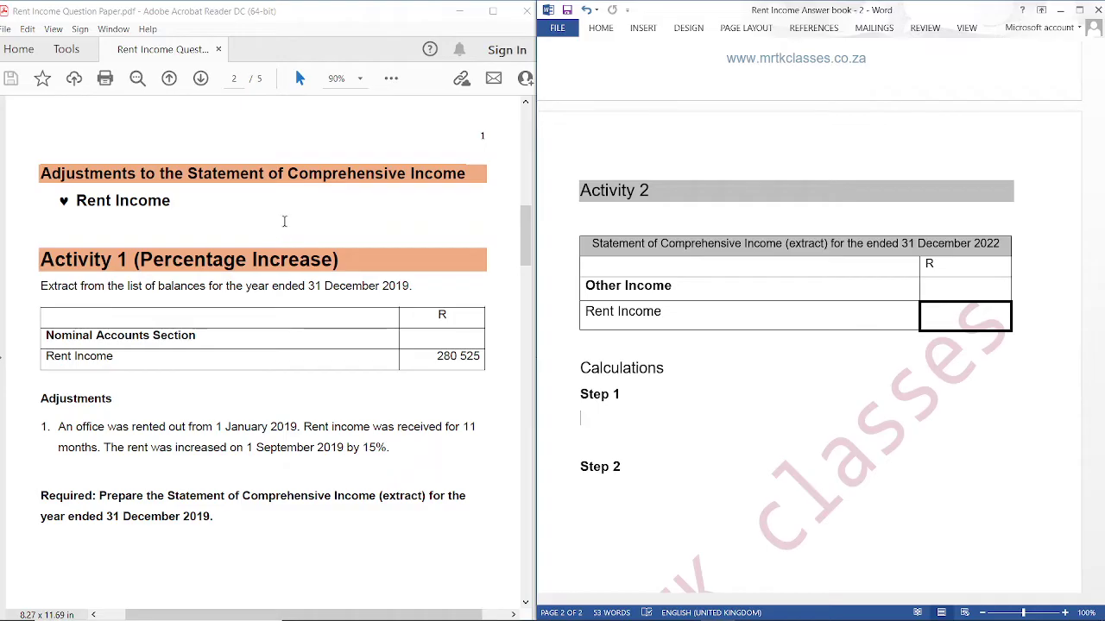
pyautogui.scroll(-10, 283, 227)
pyautogui.scroll(-10, 278, 240)
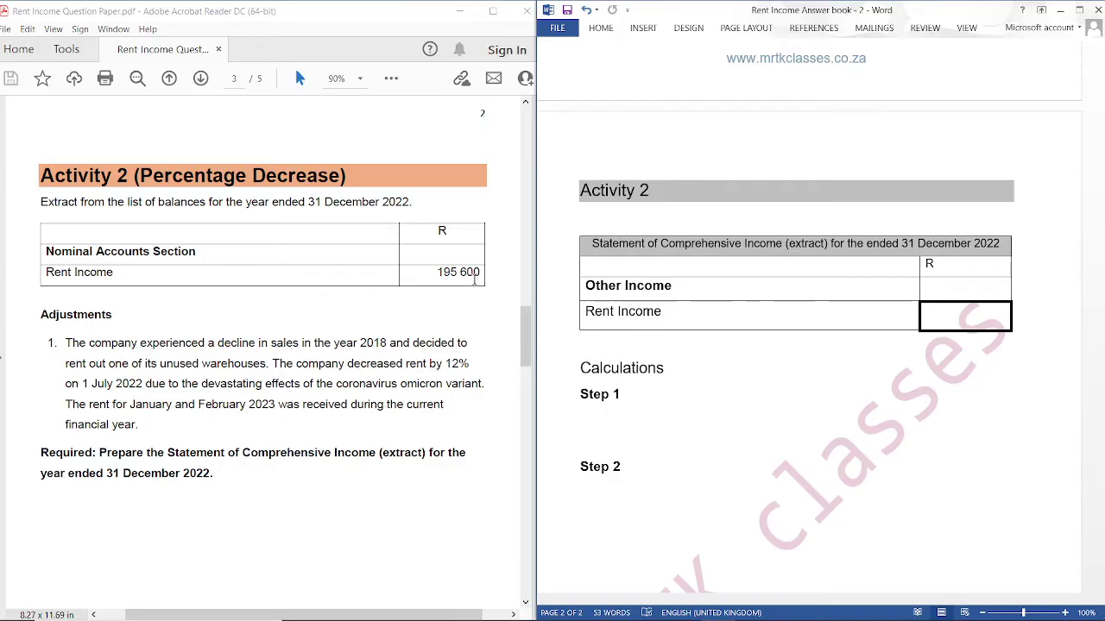
# Write '195 600 = 14 months' under Step 1 and begin a new line
pyautogui.click(621, 415)
pyautogui.write('195 600 = 14 mon')
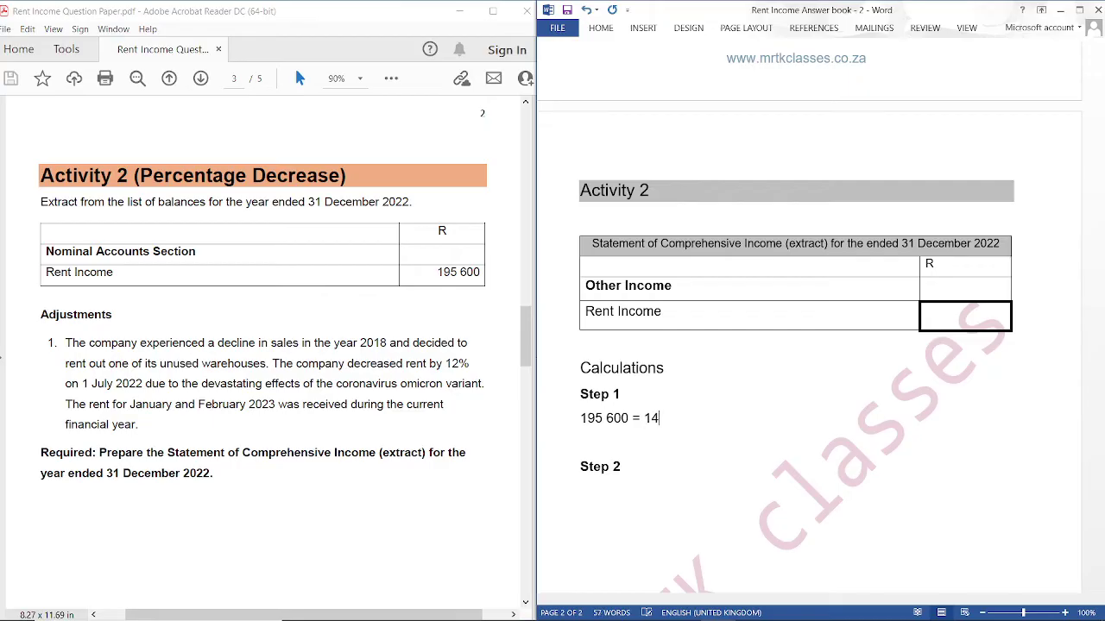
pyautogui.write('ths')
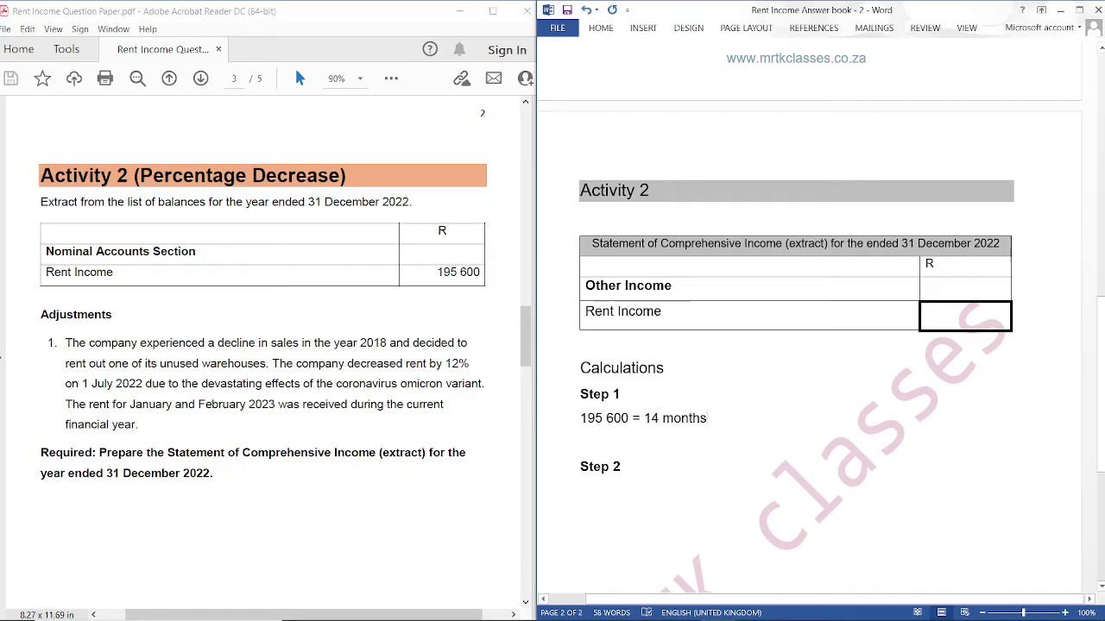
pyautogui.press('Return')
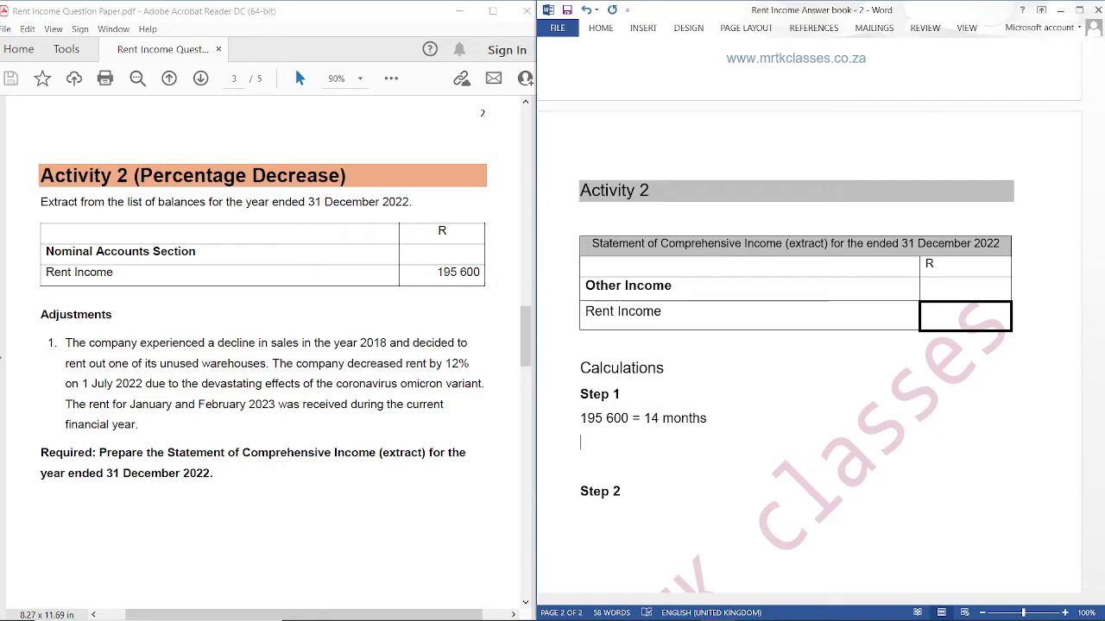
# Add 'Months before decrease => 6' with a '123456' month count line beneath it
pyautogui.write('Months bef')
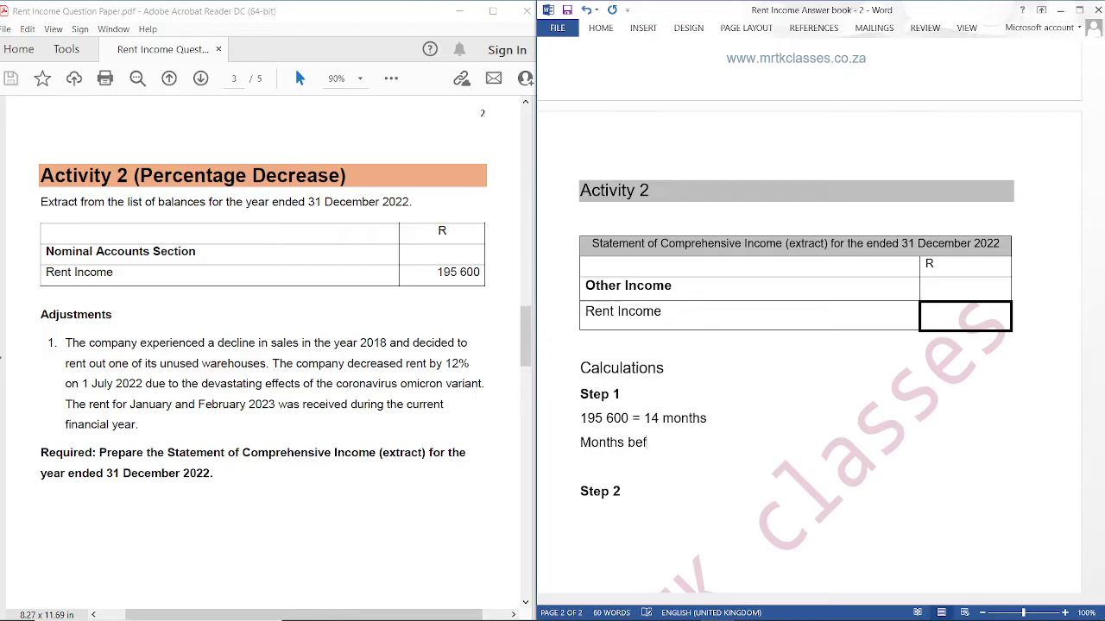
pyautogui.write('ore decrease =>')
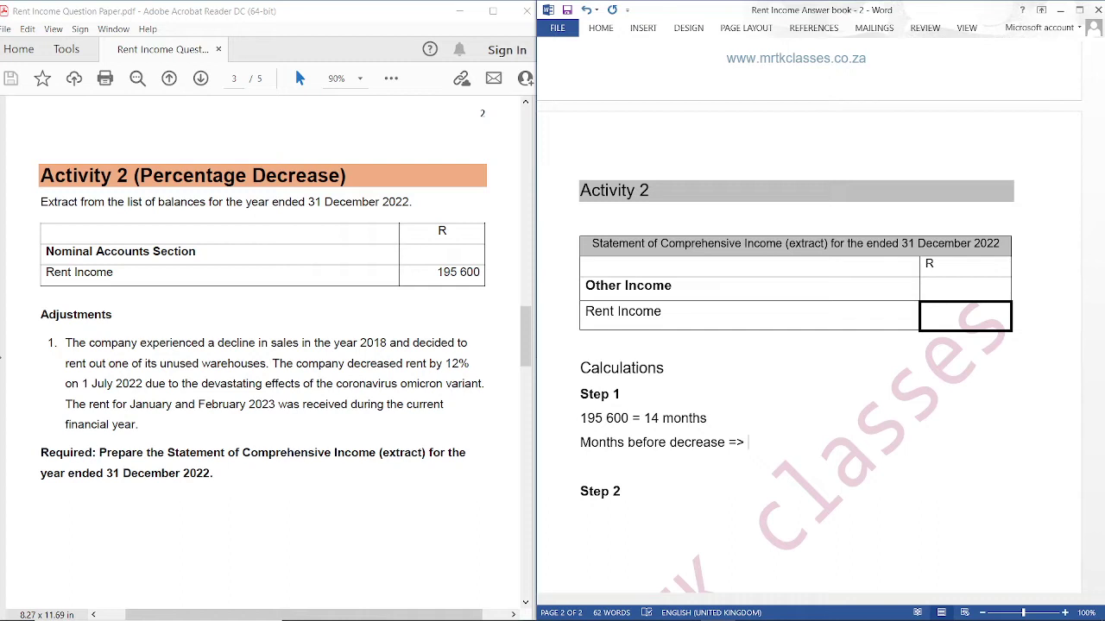
pyautogui.press('Return')
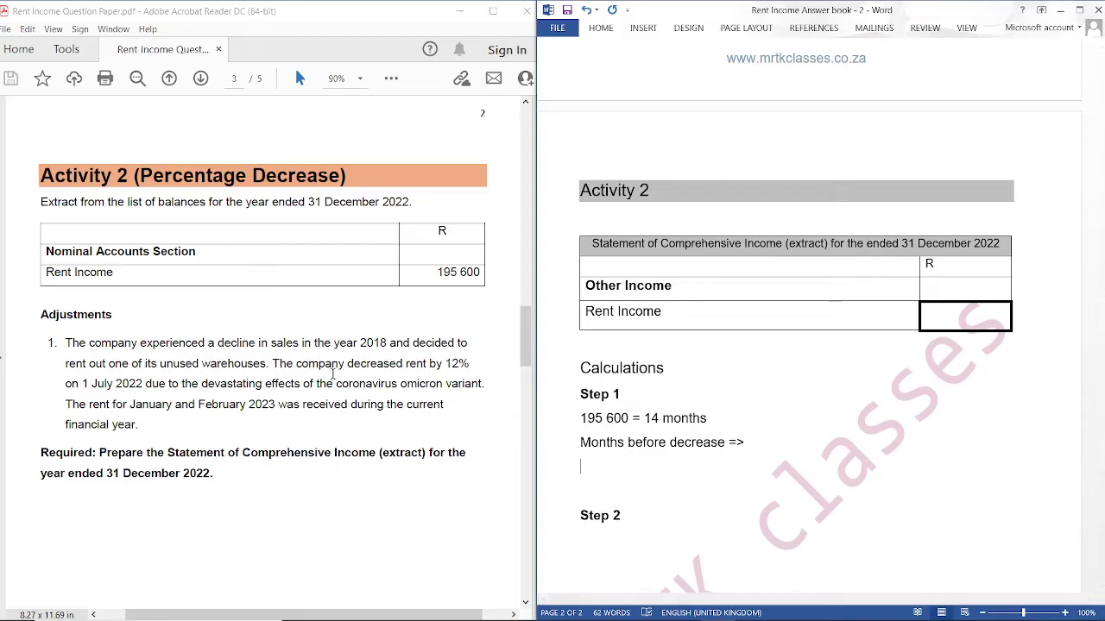
pyautogui.write('123456')
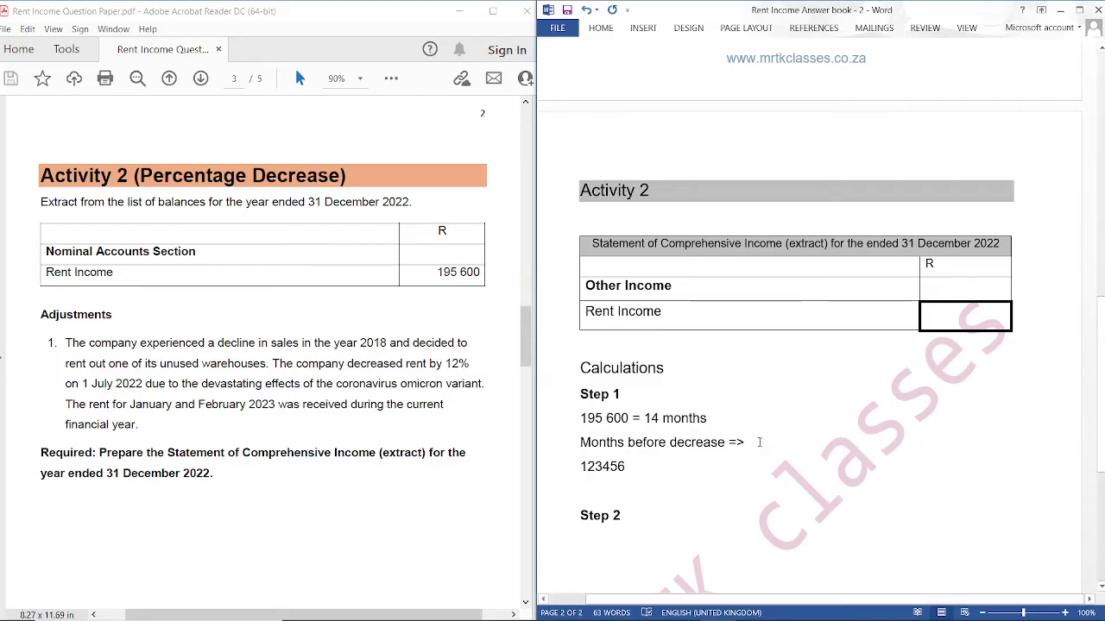
pyautogui.write('6')
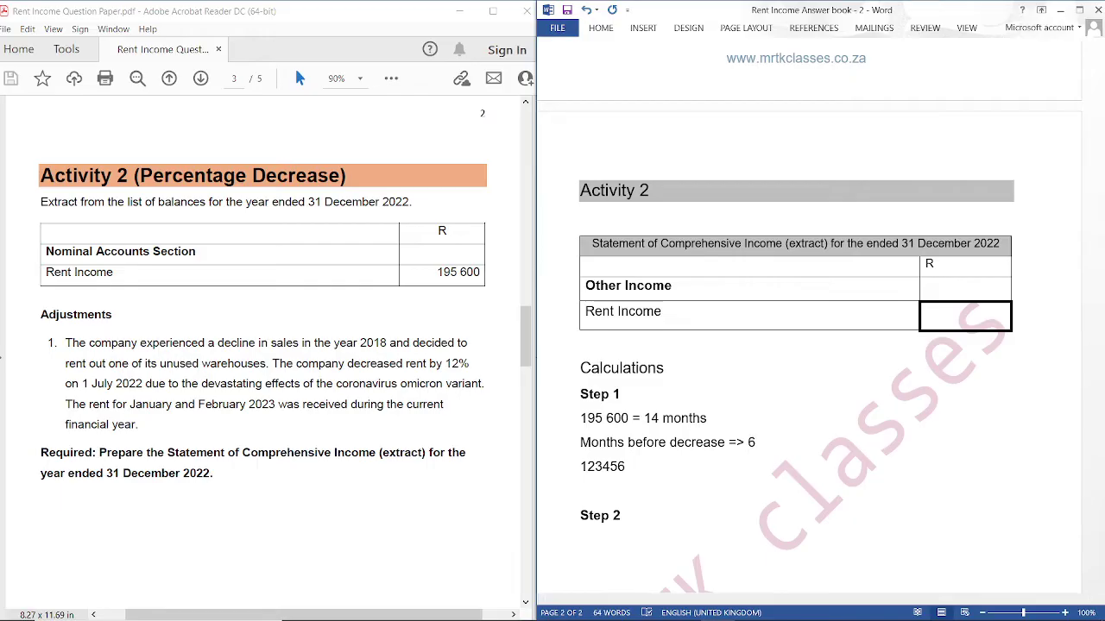
# Add 'Months after decrease => 8', counted out on a '12345678' line
pyautogui.press('Return')
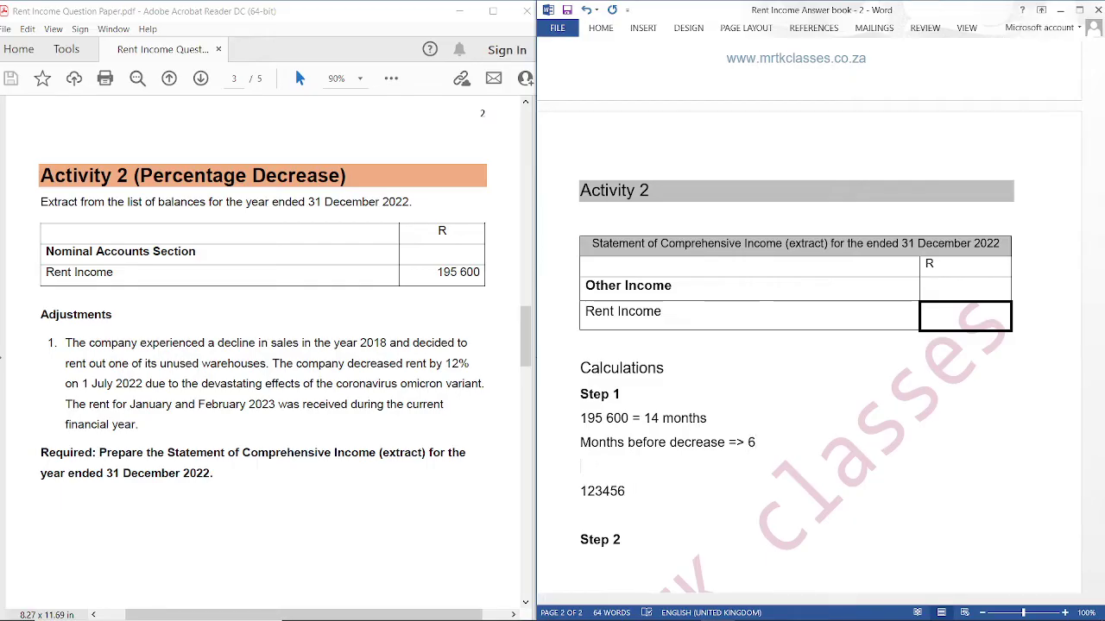
pyautogui.write('Months aft')
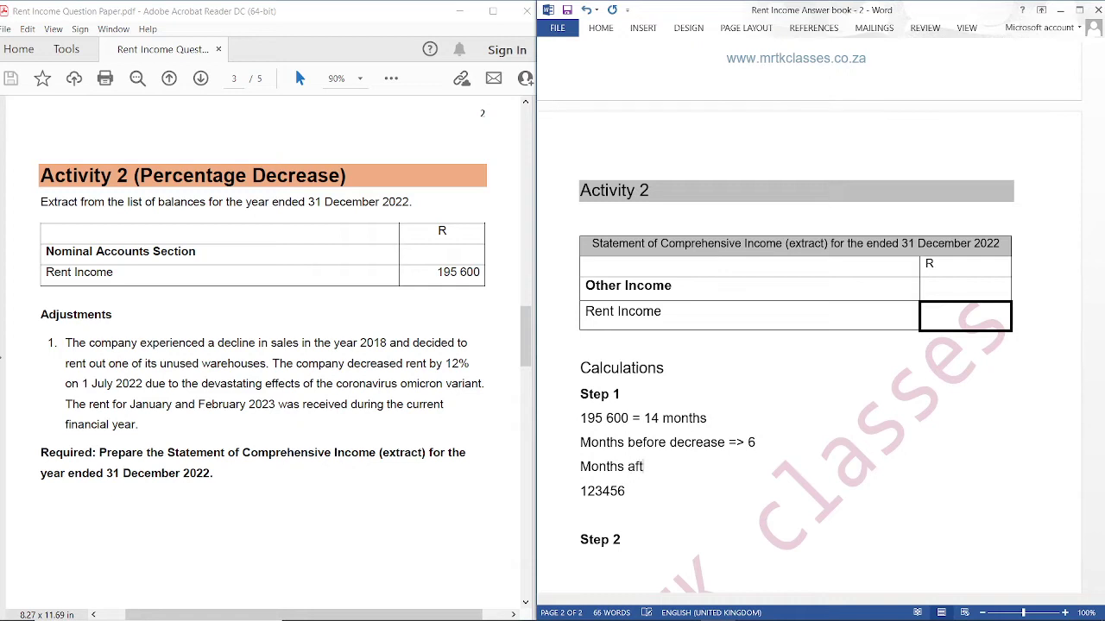
pyautogui.write('er decrease ')
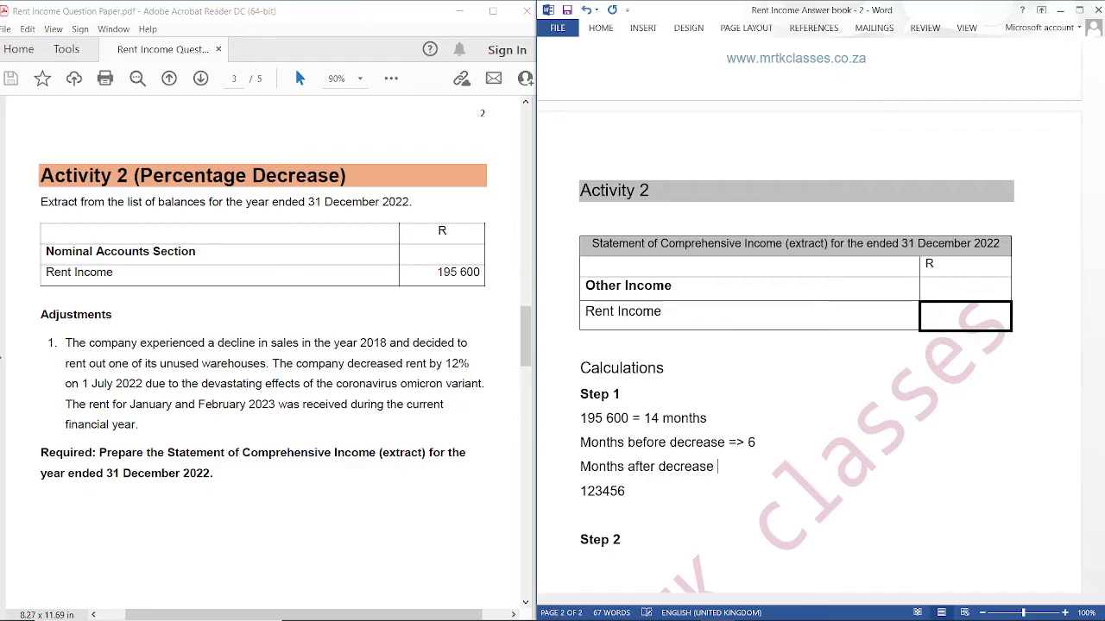
pyautogui.write('=>')
pyautogui.press('Return')
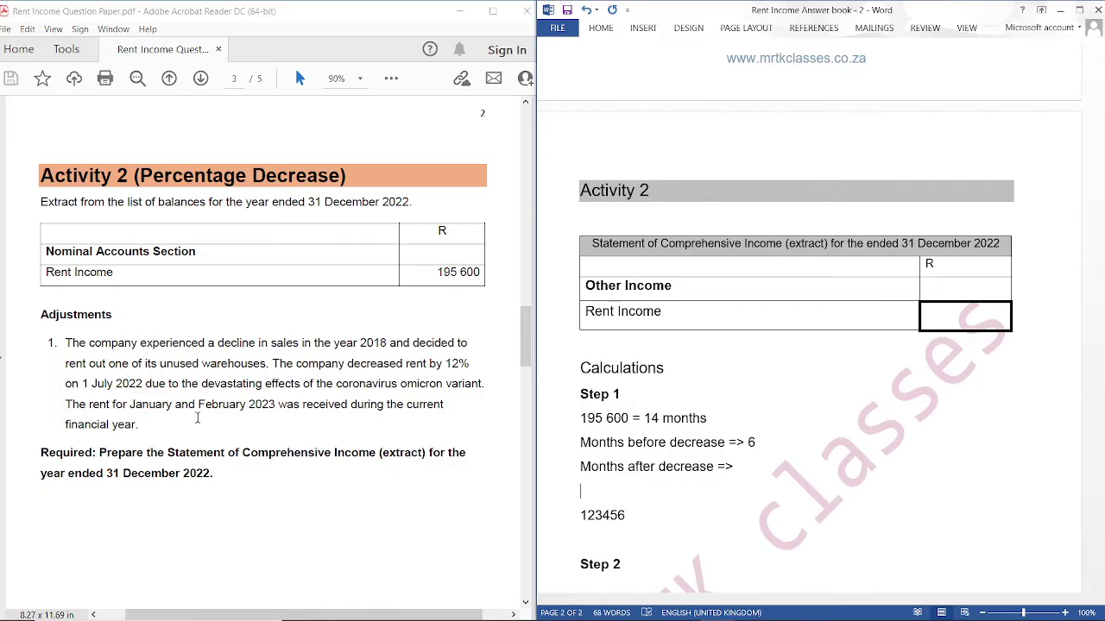
pyautogui.write('123456')
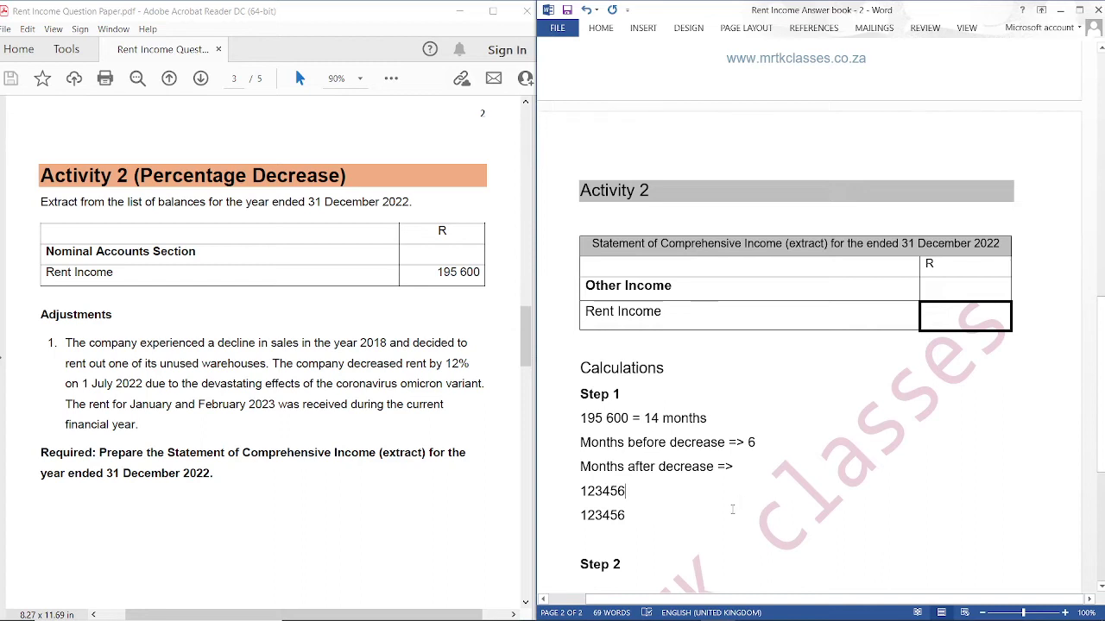
pyautogui.write('7')
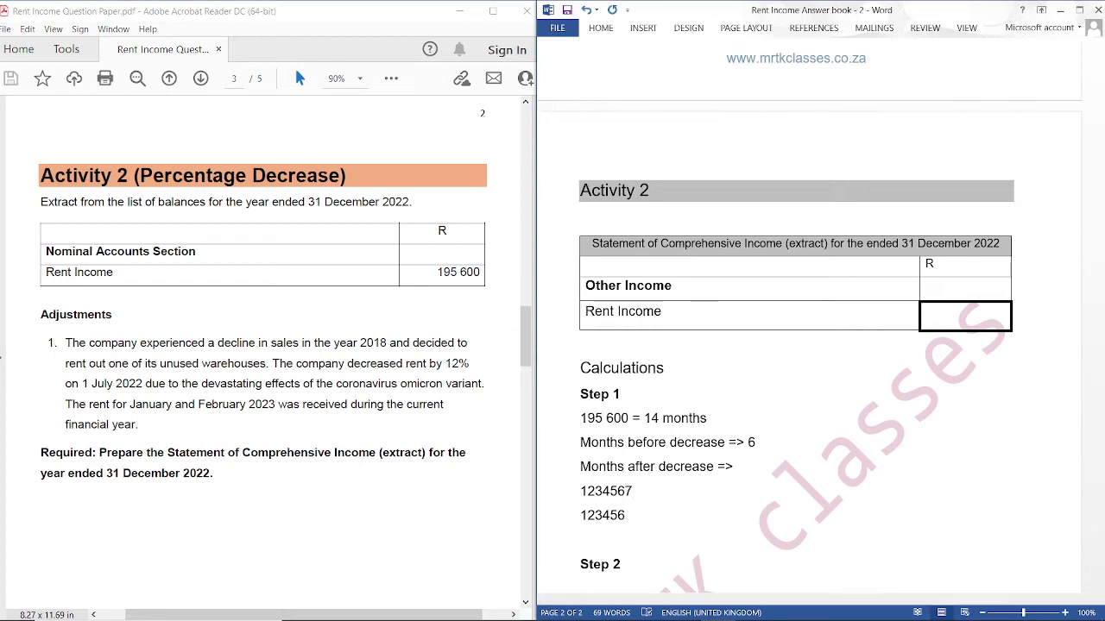
pyautogui.write('8')
pyautogui.click(765, 466)
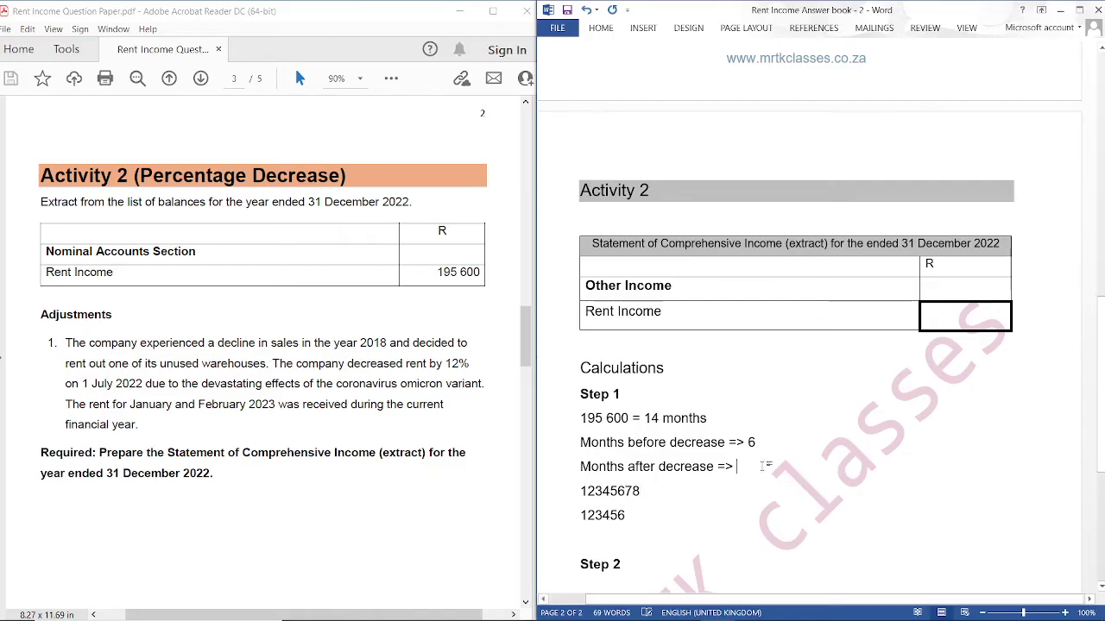
pyautogui.write('8')
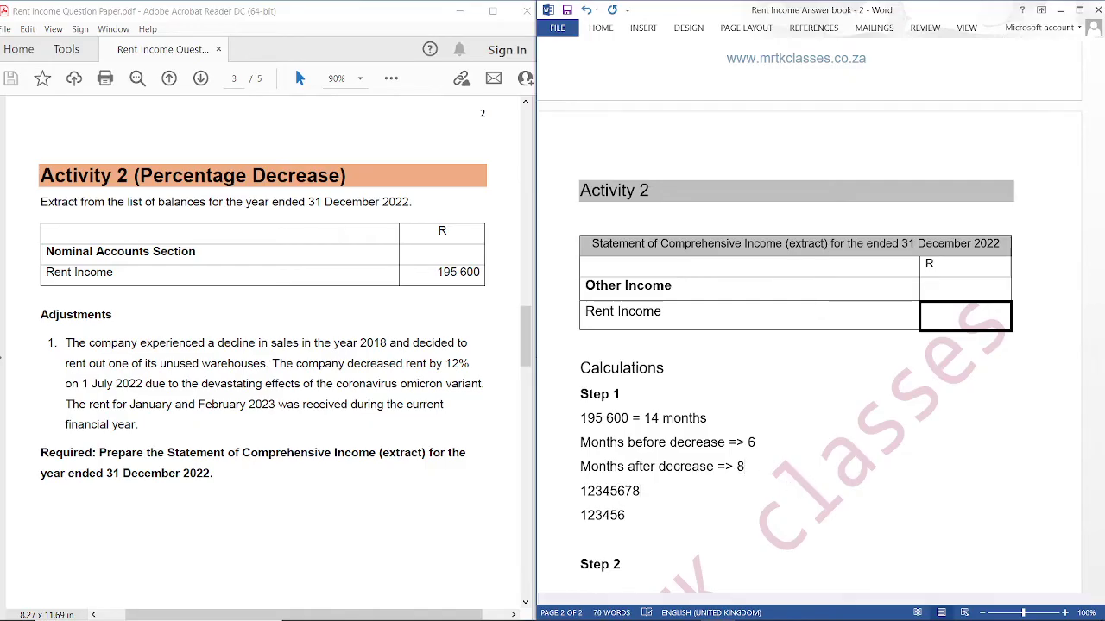
# Delete the '12345678' and '123456' counting lines and add a blank line before Step 2
pyautogui.moveTo(631, 516); pyautogui.dragTo(580, 490)
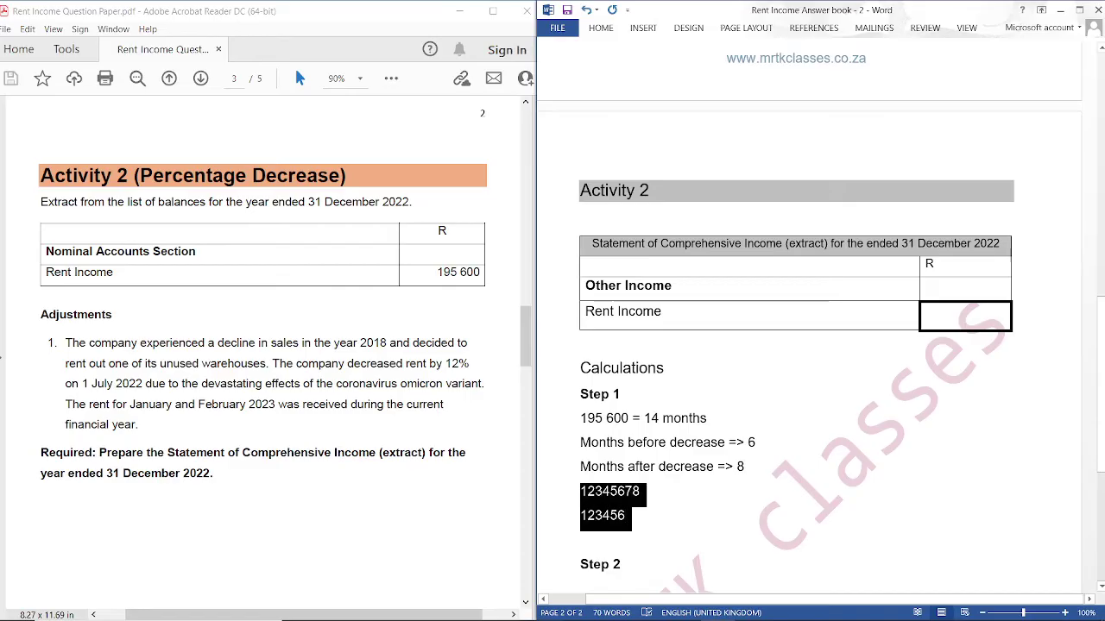
pyautogui.press('Delete')
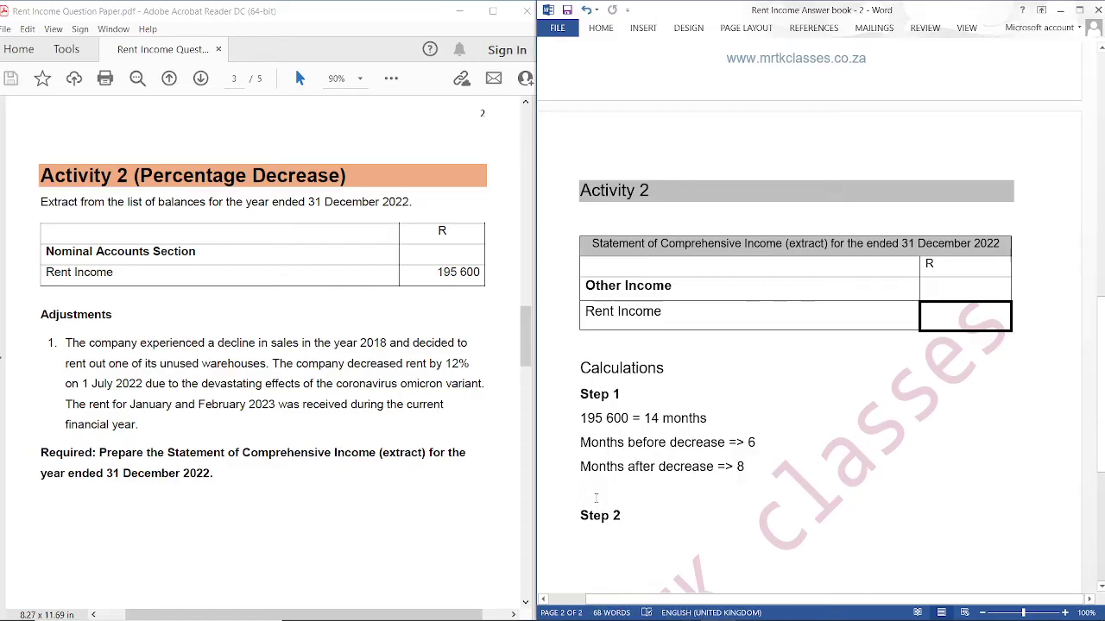
pyautogui.press('Return')
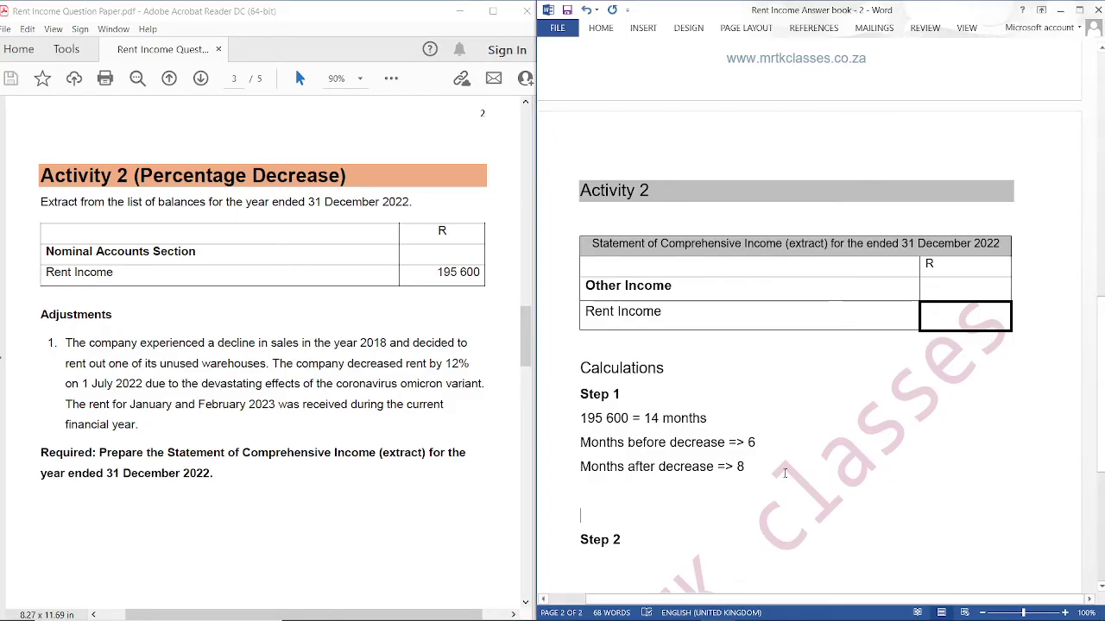
# Extend the before-decrease line to '6 x 100 = 600' and add 'x' after the 8
pyautogui.click(759, 442)
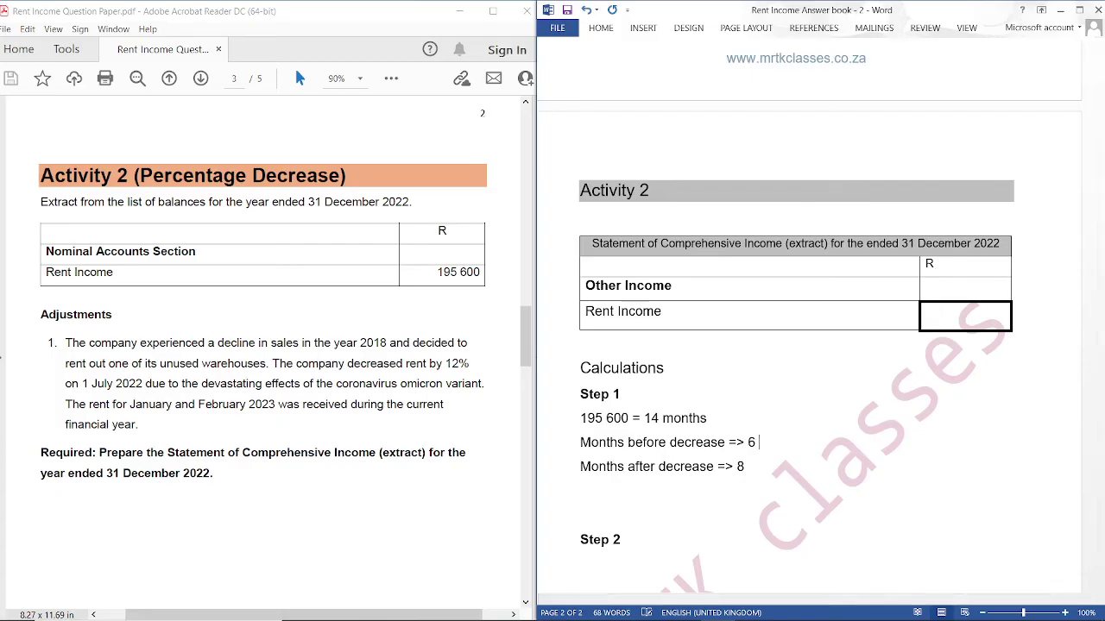
pyautogui.write('x 100 = 600')
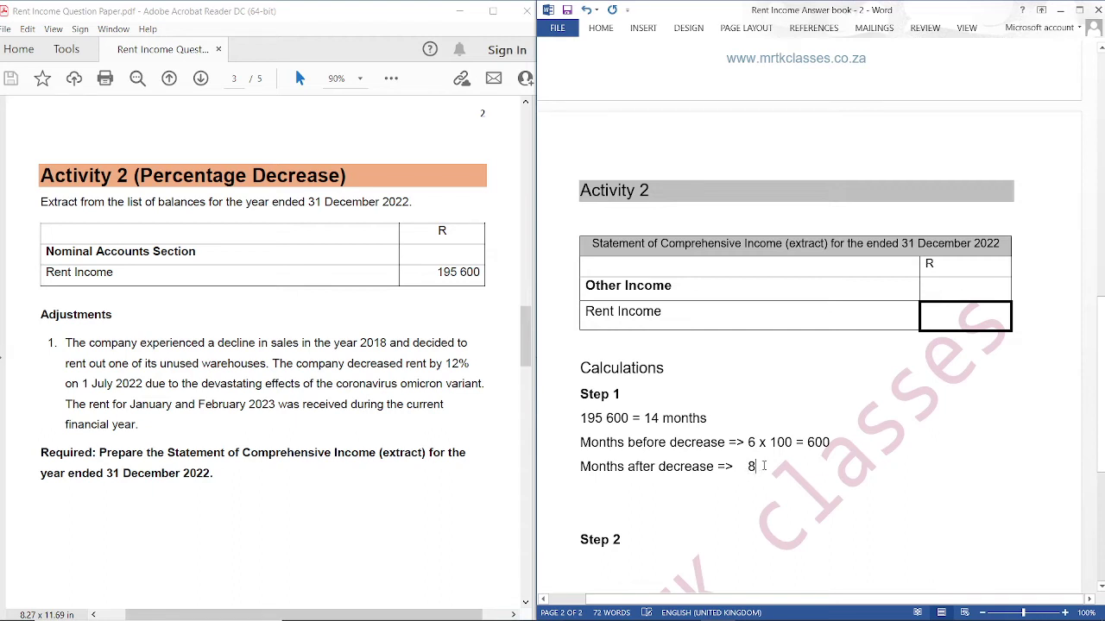
pyautogui.write('x')
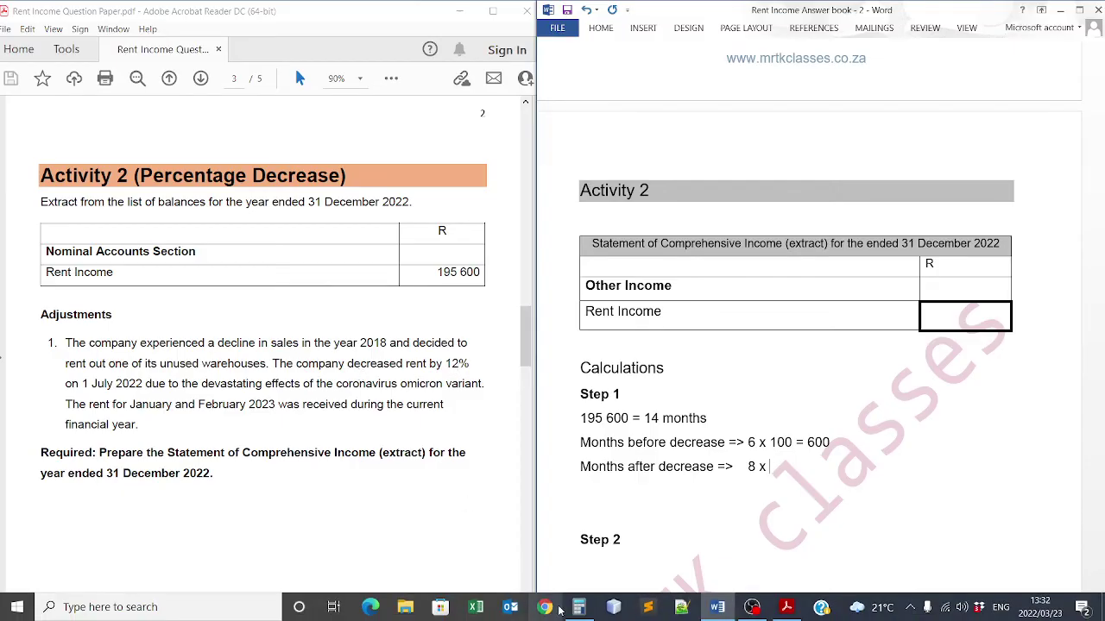
# Calculate the reduced rent rate 100 - 12 = 88 in Calculator
pyautogui.click(578, 613)
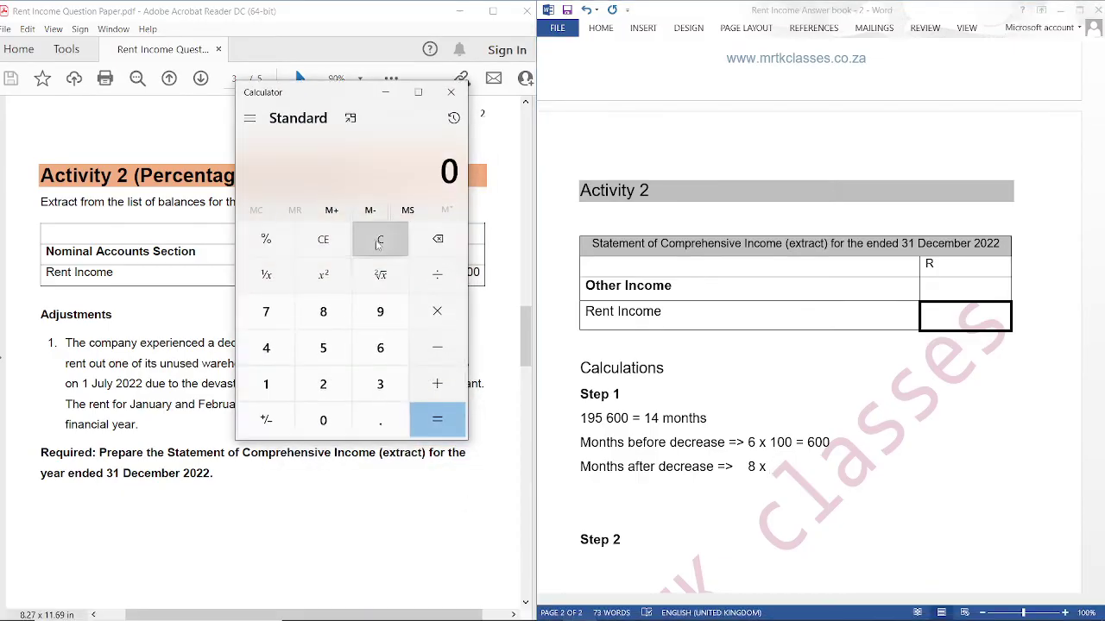
pyautogui.write('100 - 12')
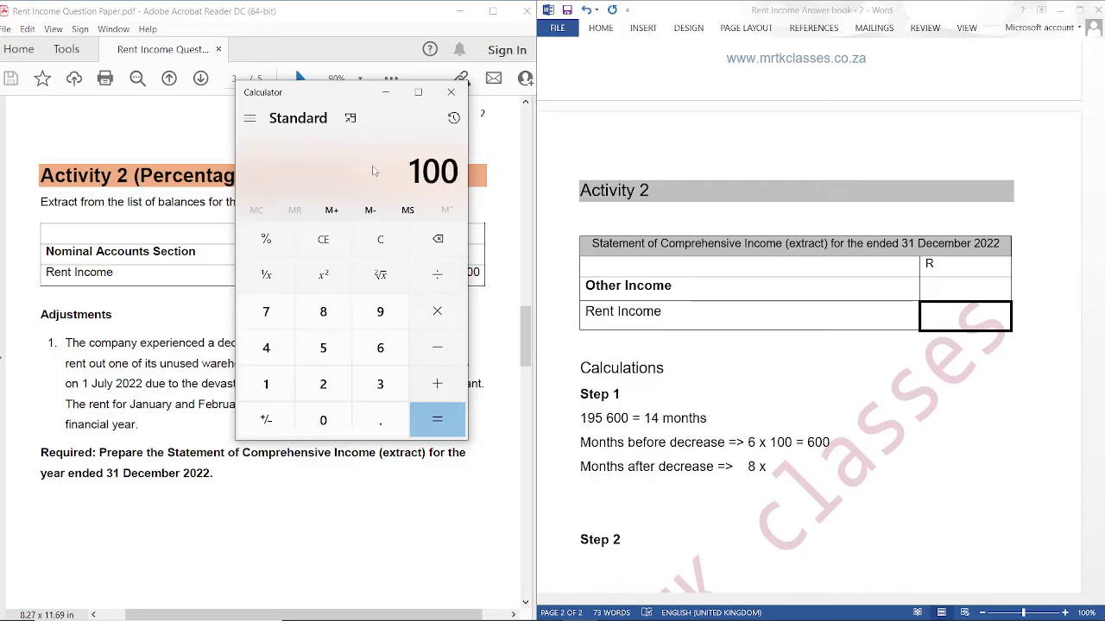
pyautogui.press('Return')
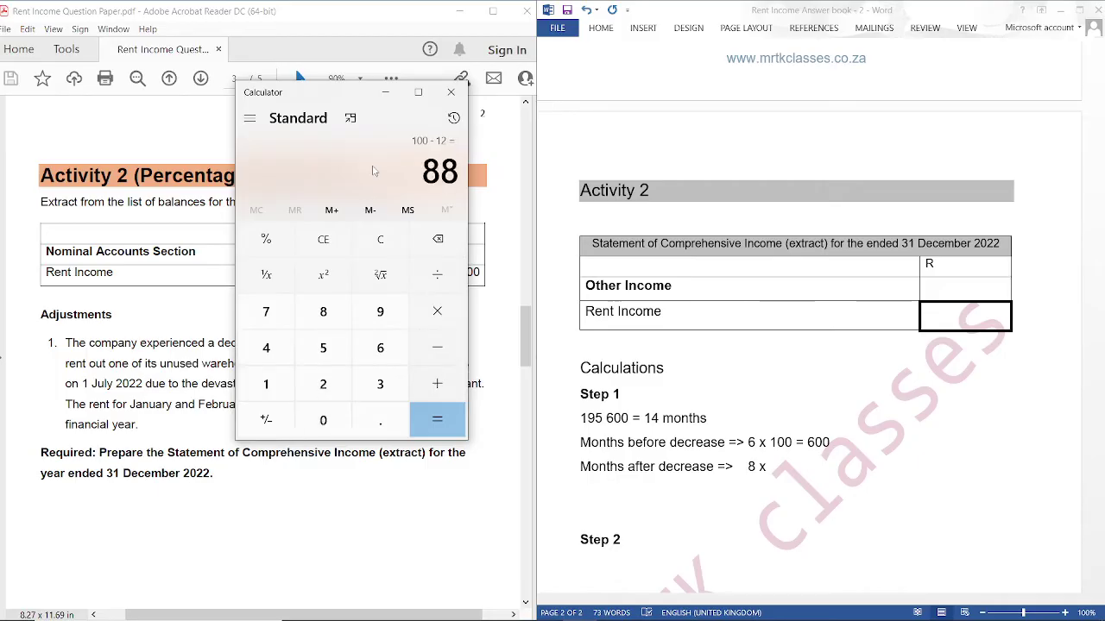
# Complete the months-after-decrease line in Word as '8 x 88 =' without the extra space
pyautogui.click(385, 91)
pyautogui.write('88    ')
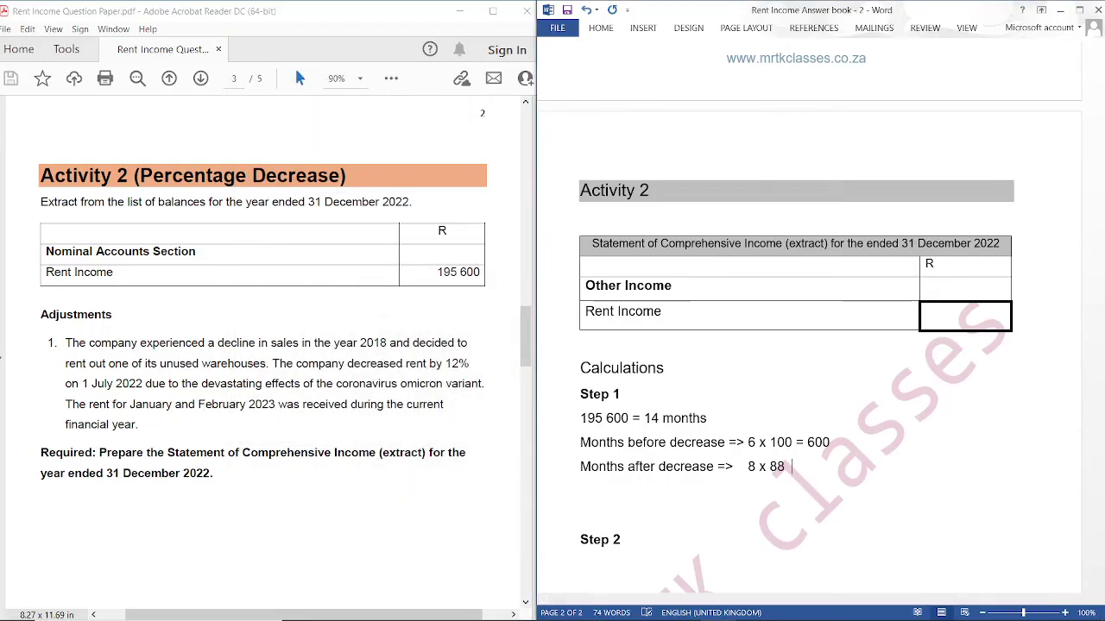
pyautogui.write('=')
pyautogui.press('Left')
pyautogui.press('BackSpace')
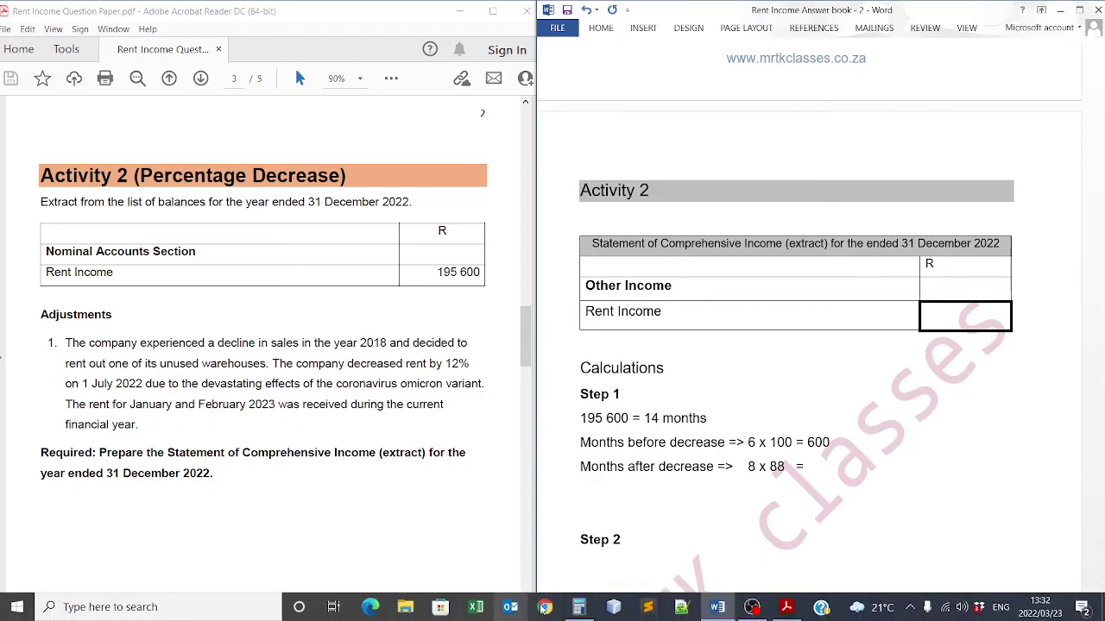
# Compute 88 x 8 = 704 in Calculator and enter an underlined '= 704' in Word
pyautogui.click(579, 608)
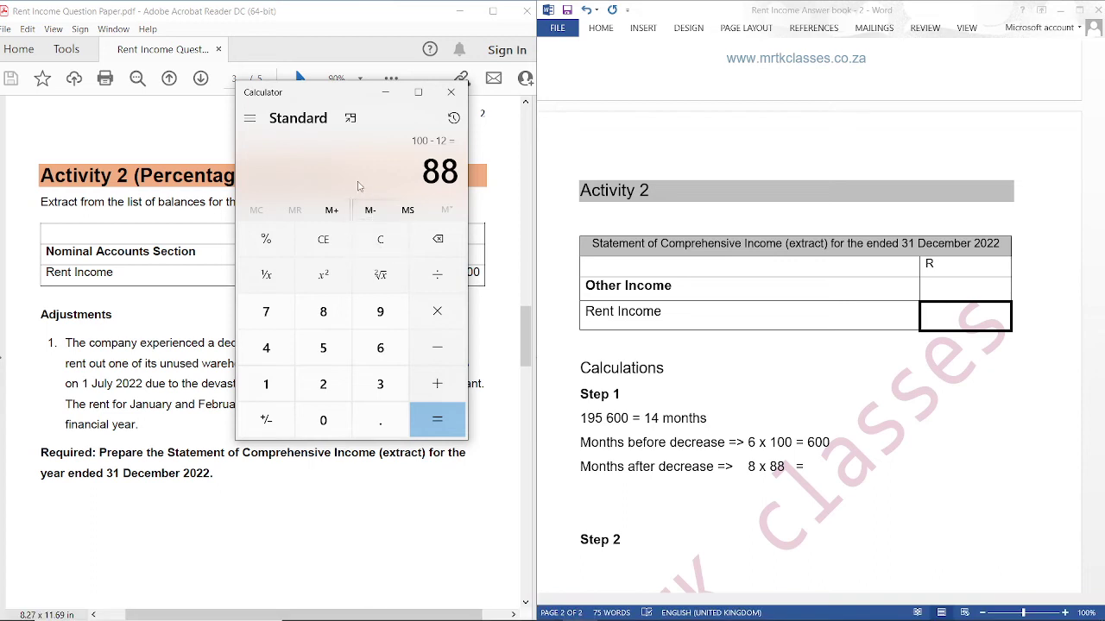
pyautogui.press('*')
pyautogui.press('8')
pyautogui.press('Return')
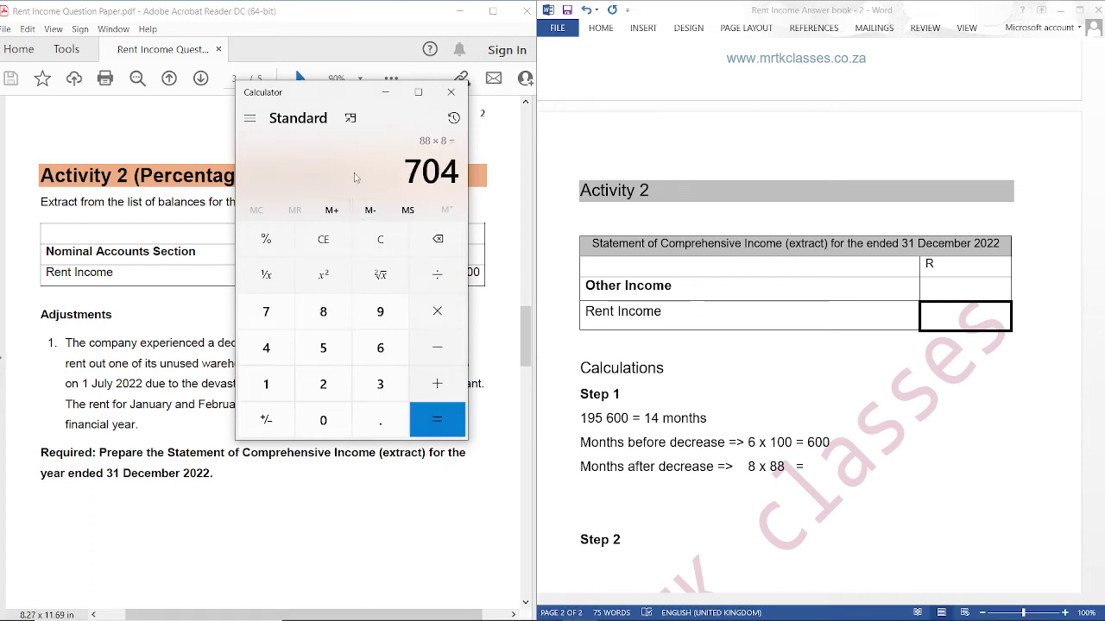
pyautogui.click(822, 466)
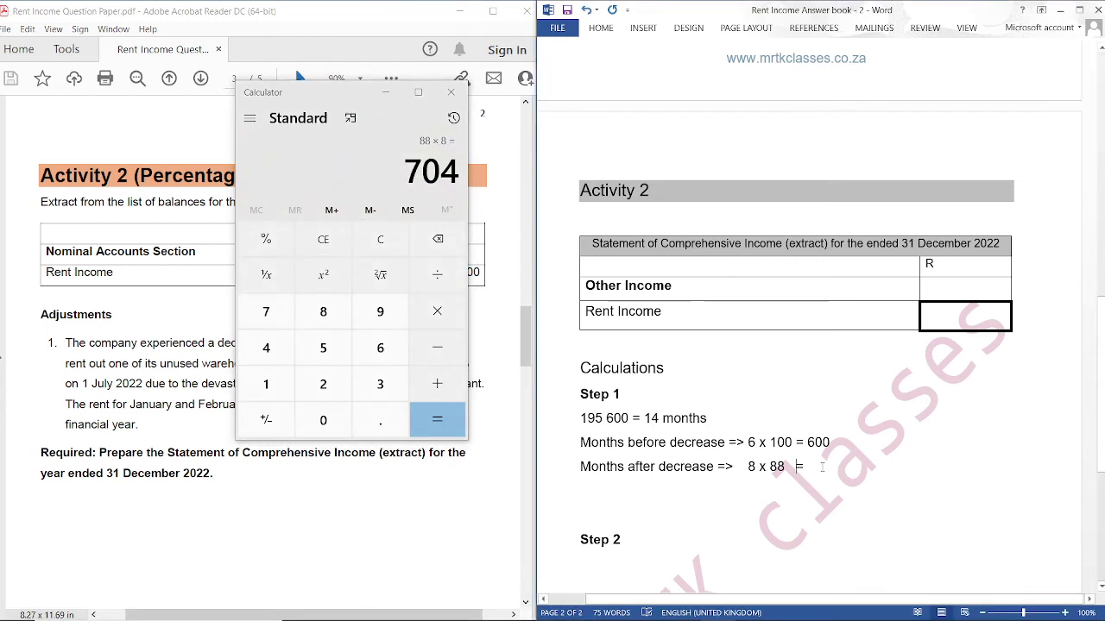
pyautogui.write('704')
pyautogui.moveTo(796, 466); pyautogui.dragTo(831, 467)
pyautogui.hotkey('ctrl', 'u')
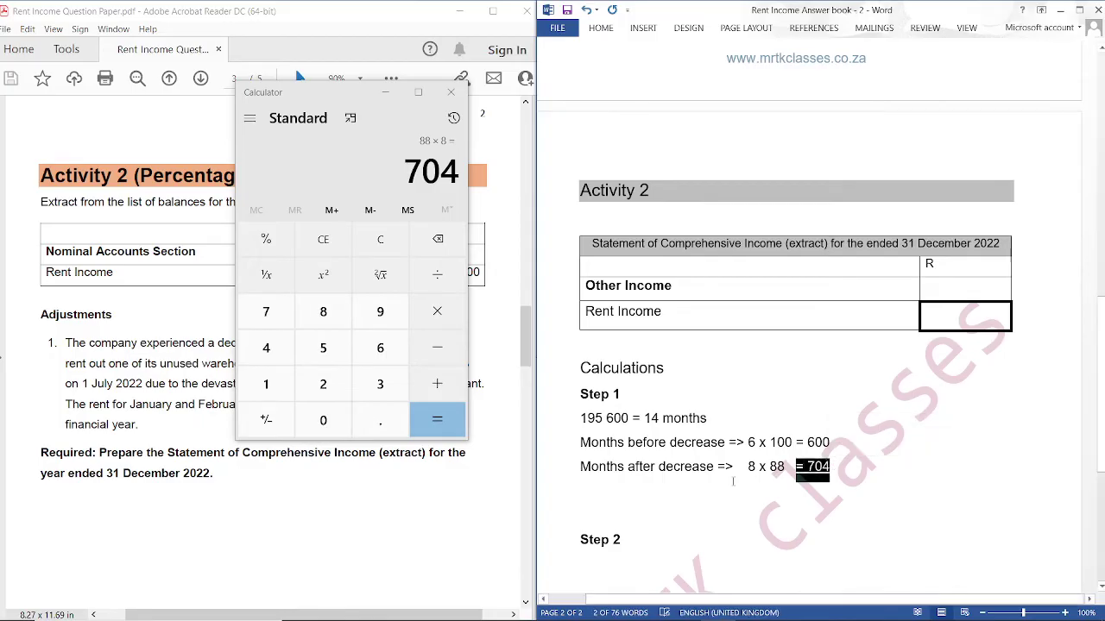
# Compute 600 + 704 = 1,304 and type the total '1 304' on an indented line below
pyautogui.click(628, 489)
pyautogui.press('Tab')
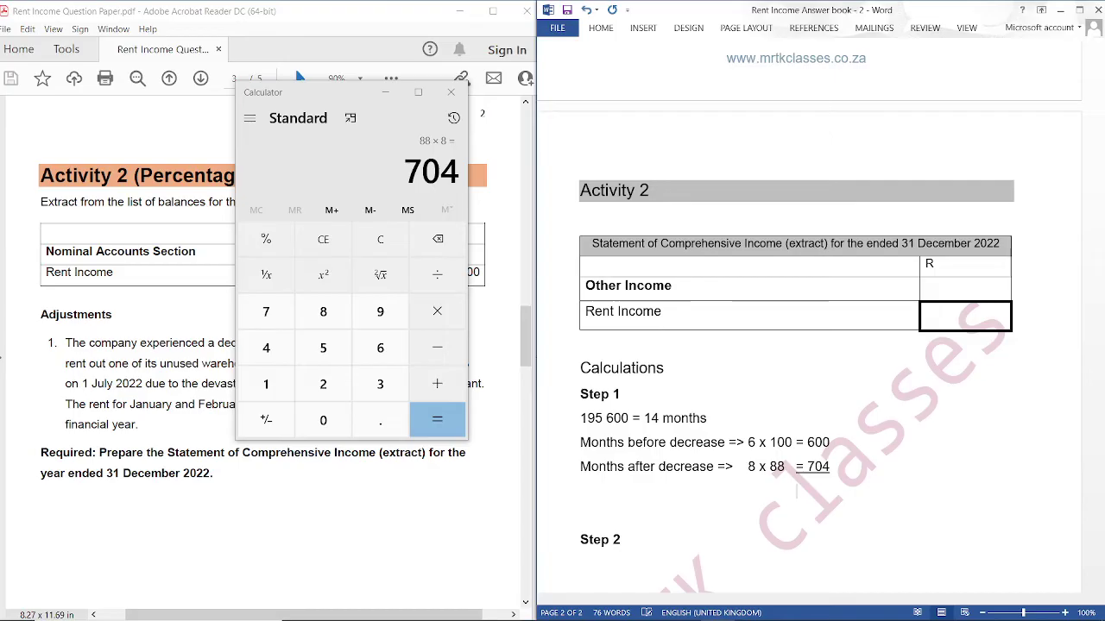
pyautogui.click(381, 242)
pyautogui.write('600 ')
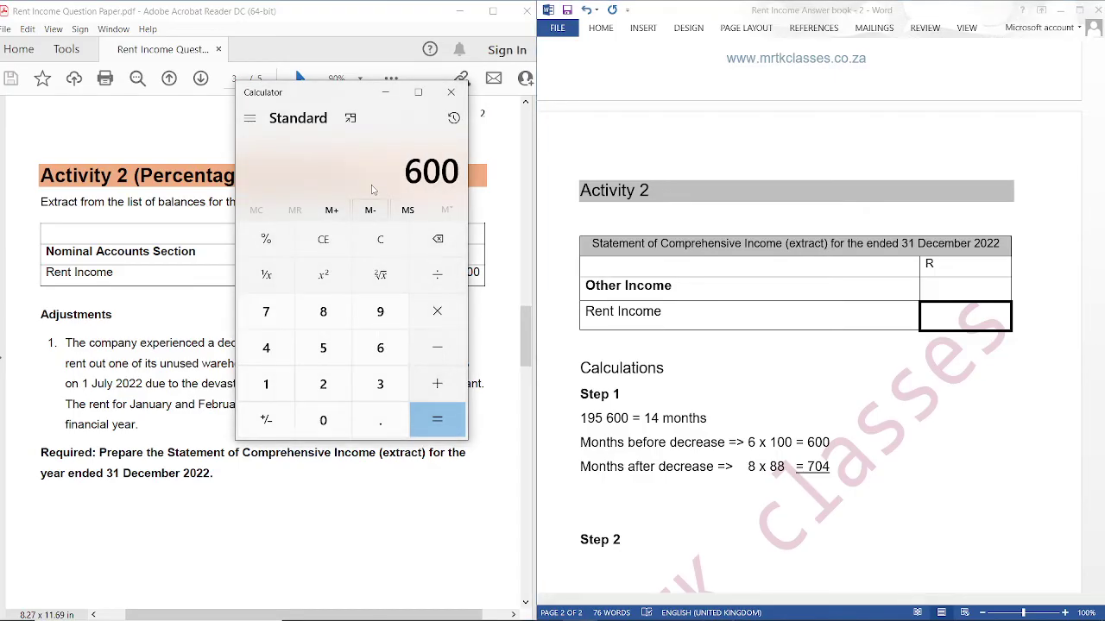
pyautogui.write('+ 7')
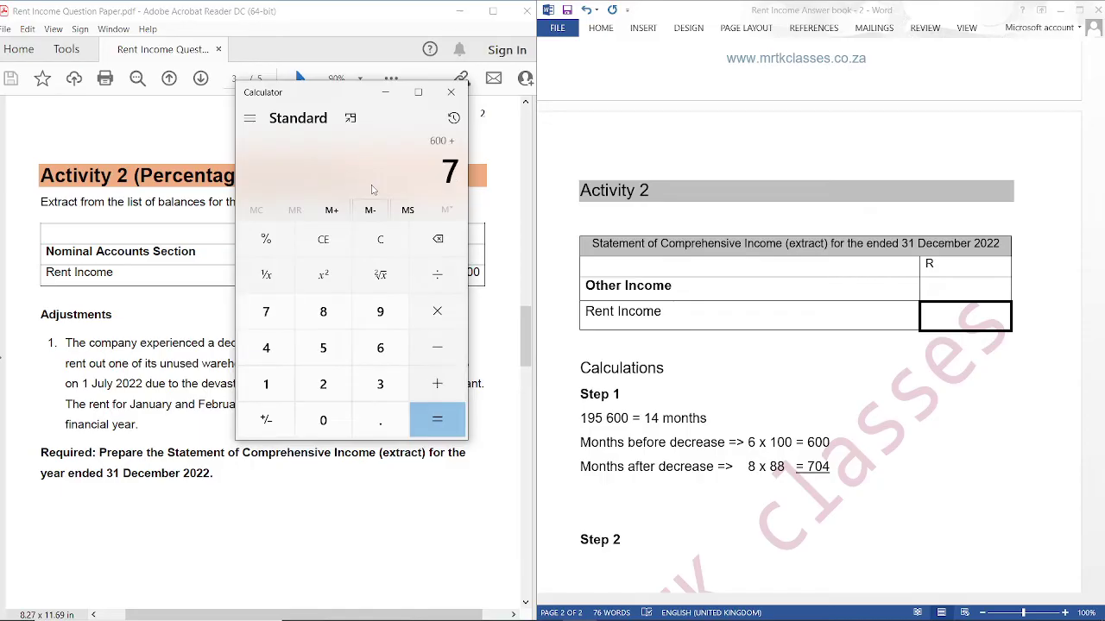
pyautogui.write('04')
pyautogui.press('Return')
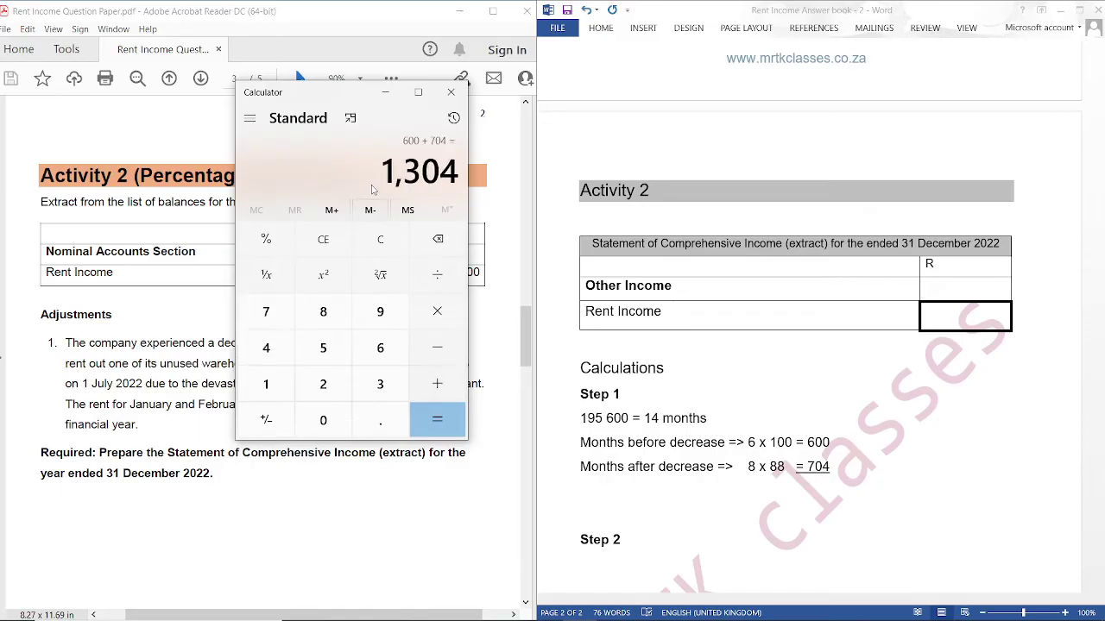
pyautogui.click(808, 489)
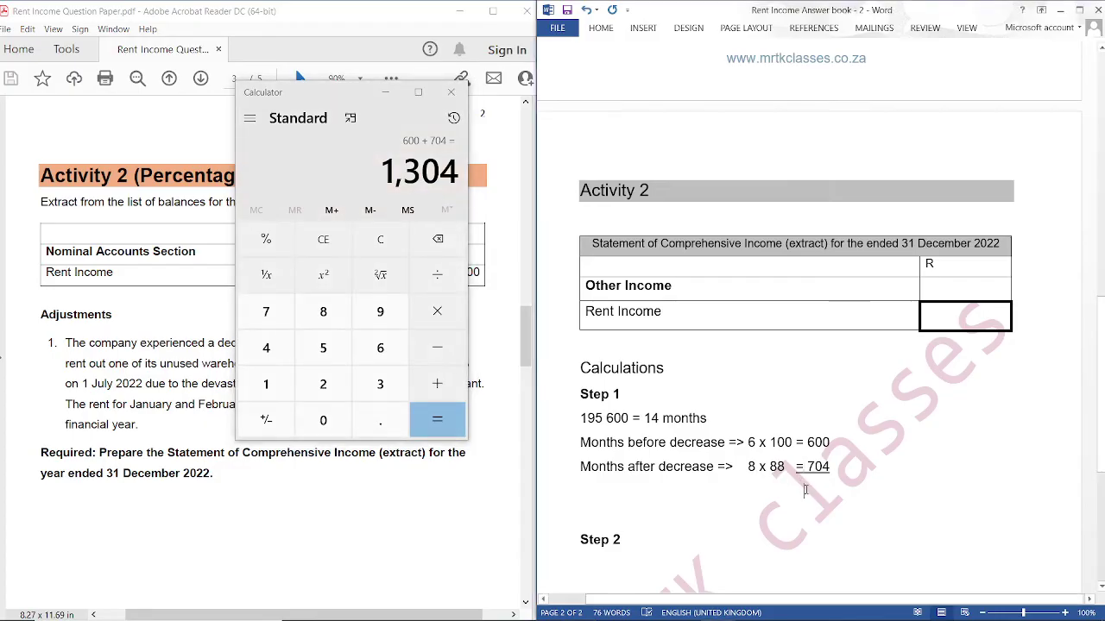
pyautogui.write('1 304')
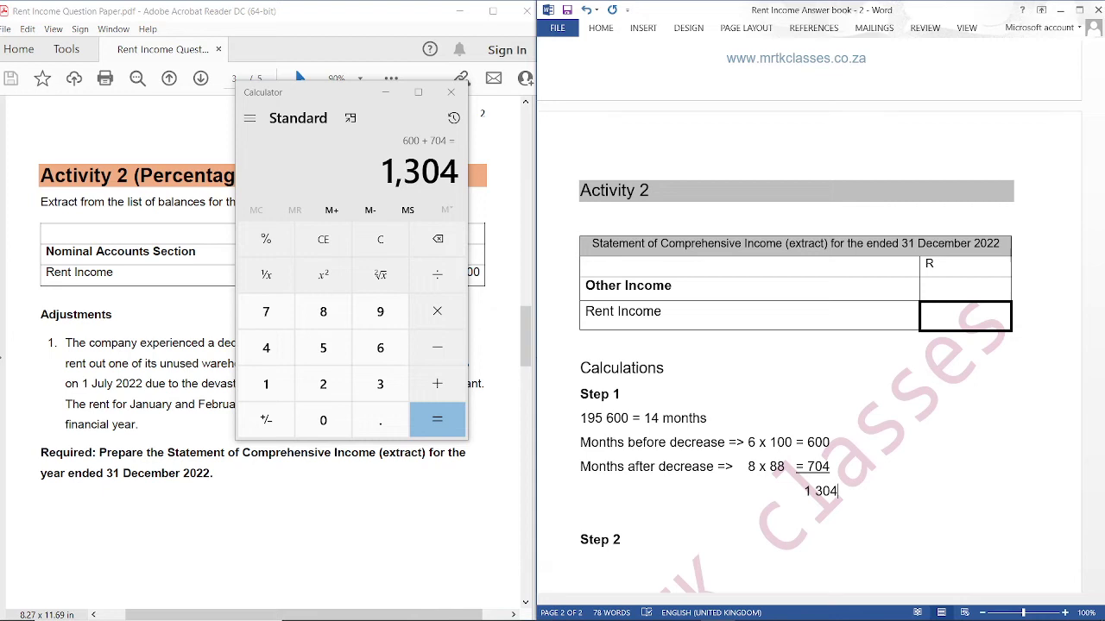
# Minimize Calculator, leaving Word and Acrobat Reader visible
pyautogui.click(383, 94)
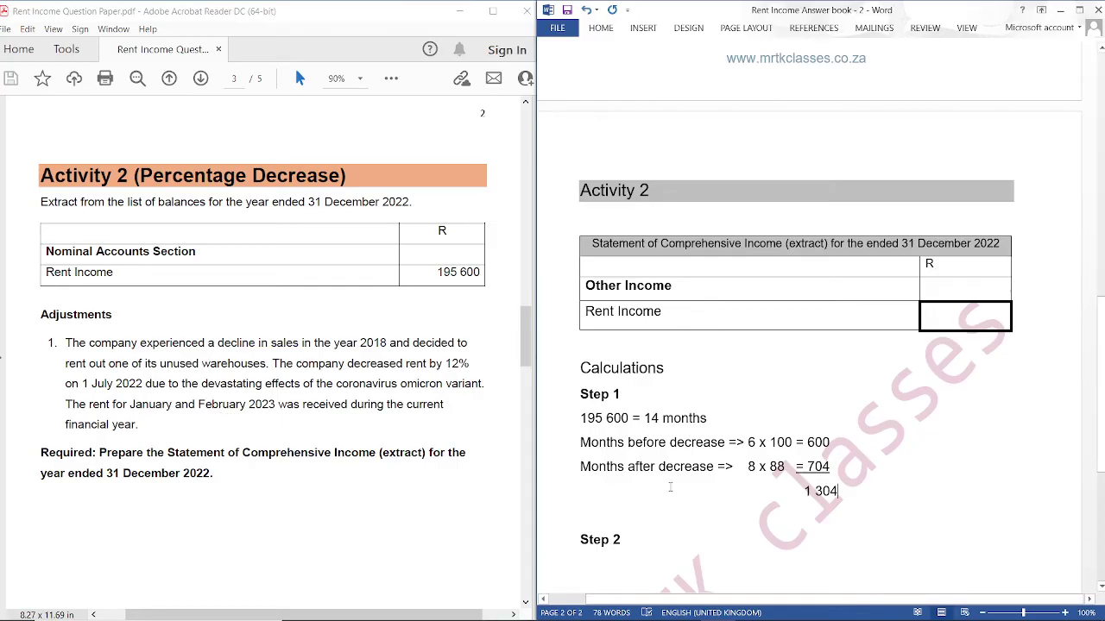
# Begin the Step 2 line with '704/1304 x 195 6'
pyautogui.scroll(-1, 670, 488)
pyautogui.scroll(-2, 669, 487)
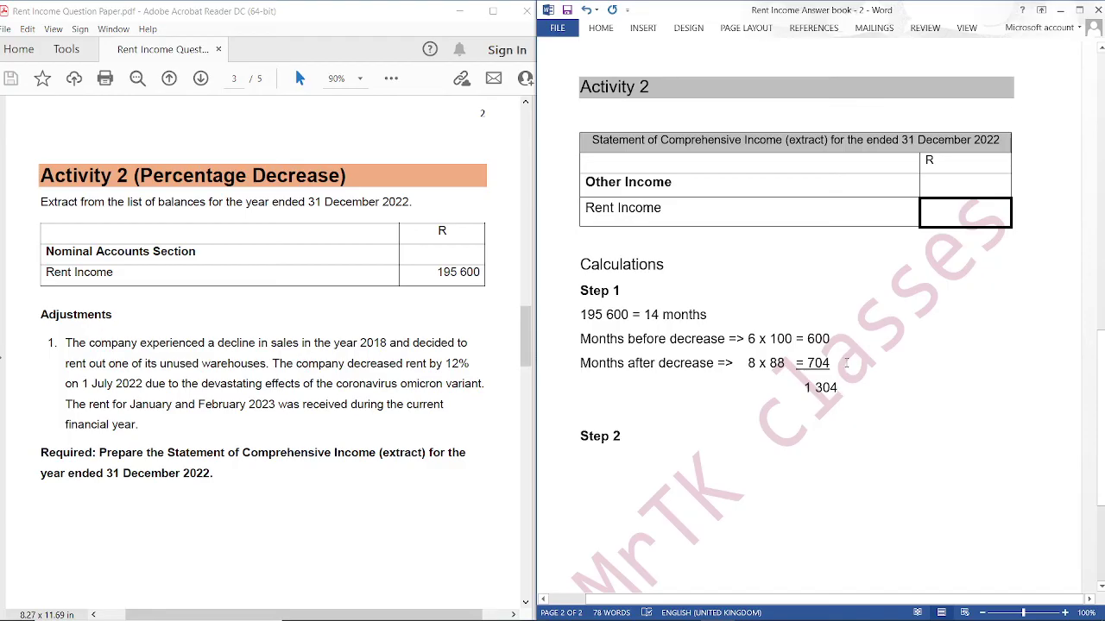
pyautogui.click(590, 473)
pyautogui.write('704')
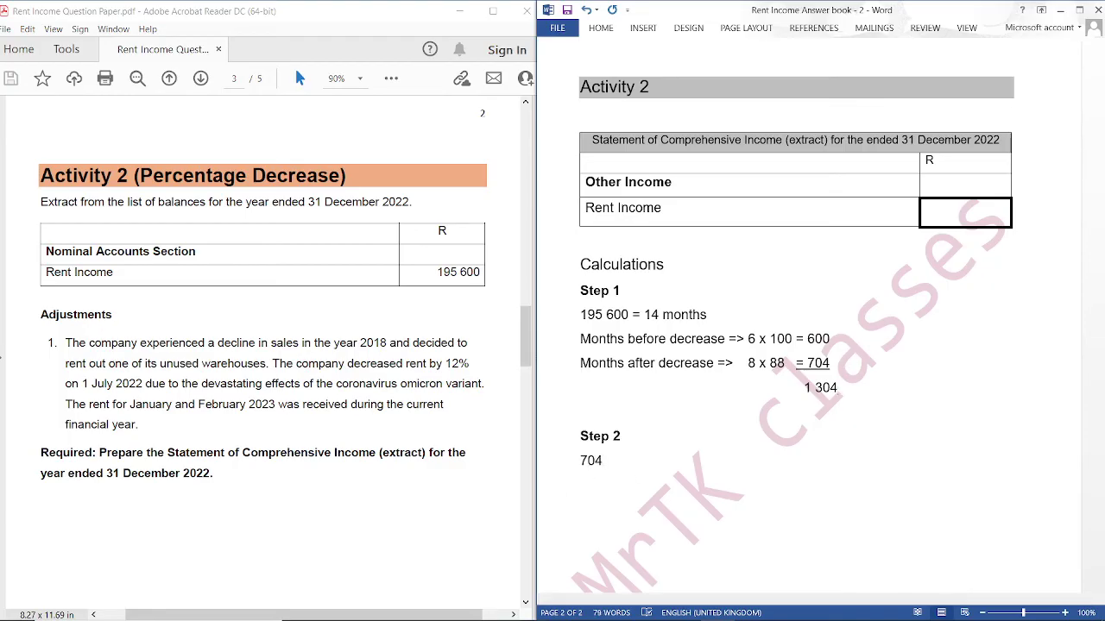
pyautogui.write('/1304 x 195 6')
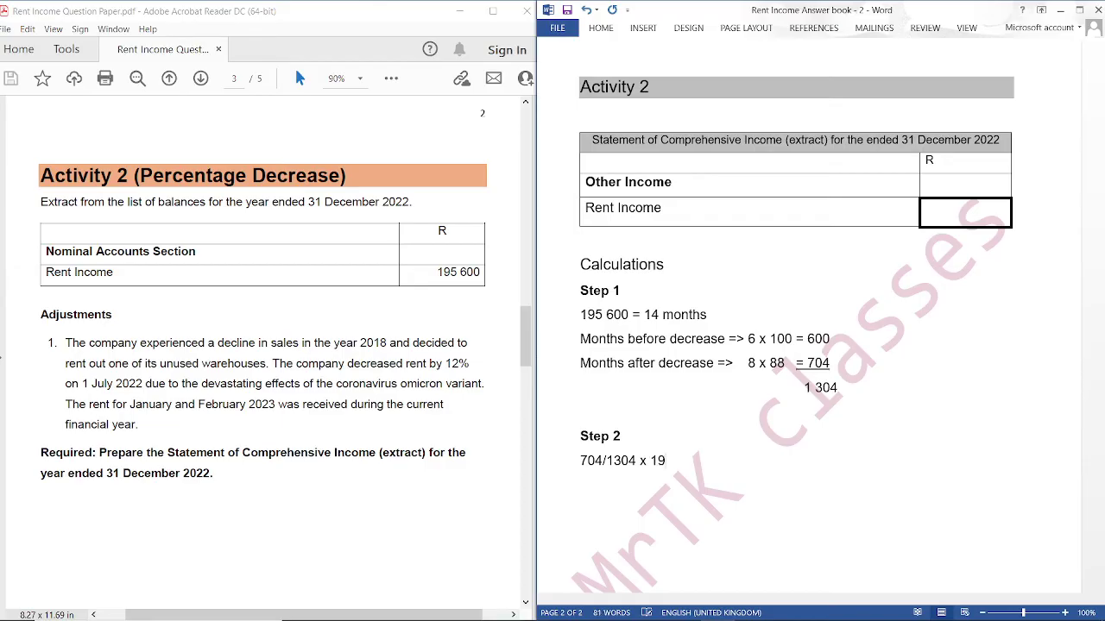